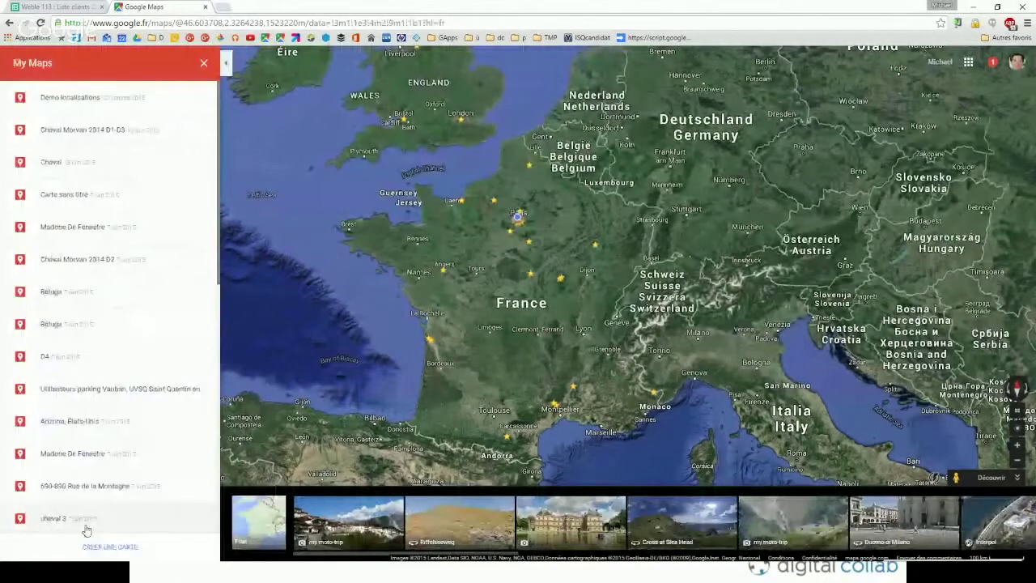
# - Create a new blank map in My Maps
pyautogui.click(109, 547)
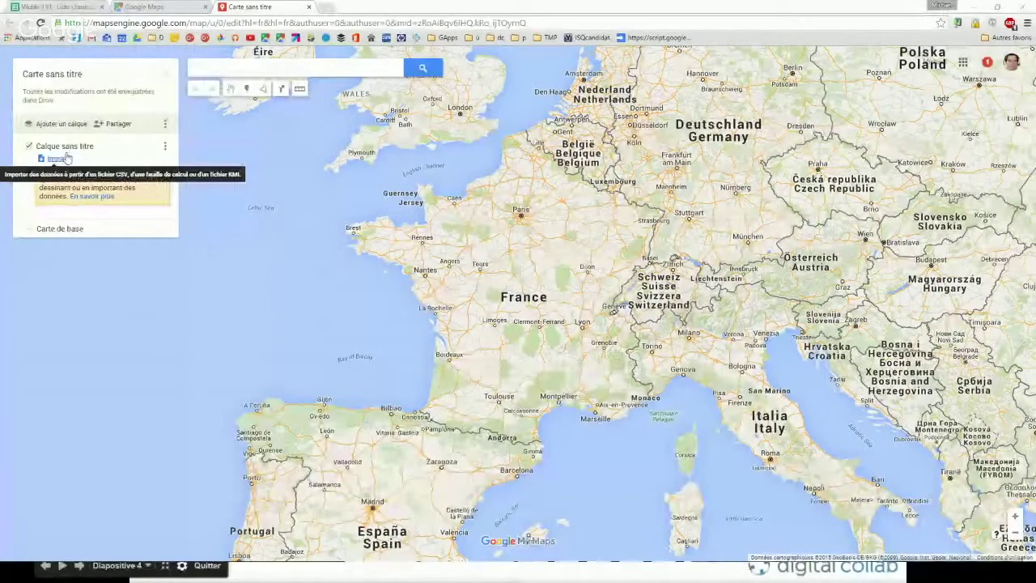
# - Examine the company names, customer domains and location formats in the Weble 113 : Liste clients 2013 spreadsheet
pyautogui.click(36, 11)
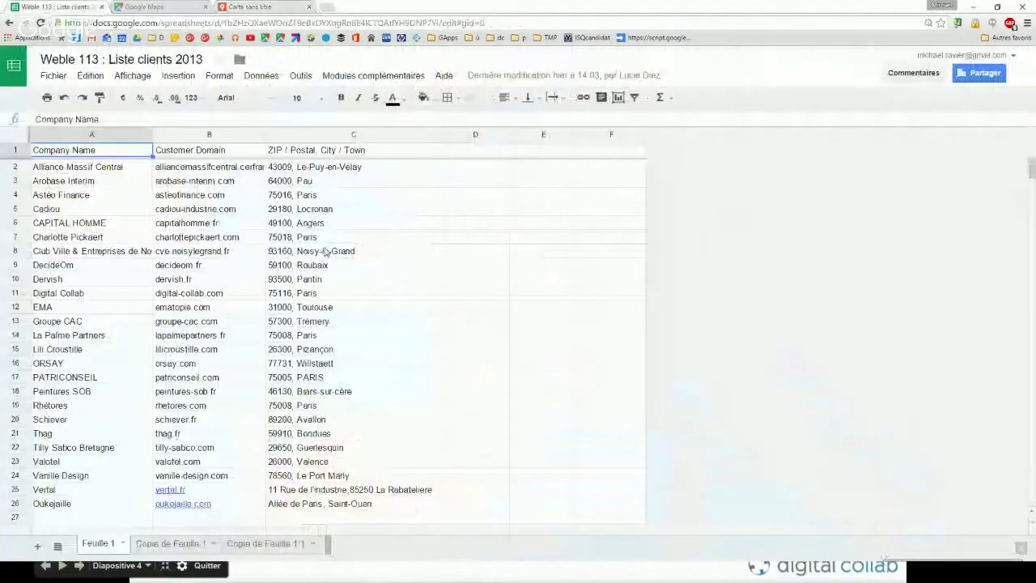
pyautogui.click(255, 251)
pyautogui.scroll(-2, 232, 261)
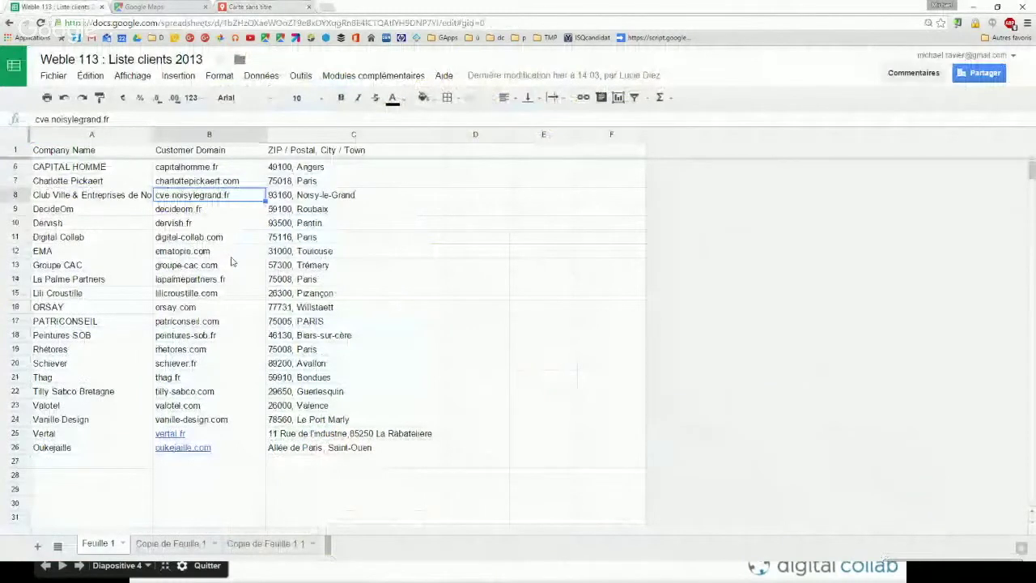
pyautogui.scroll(2, 103, 187)
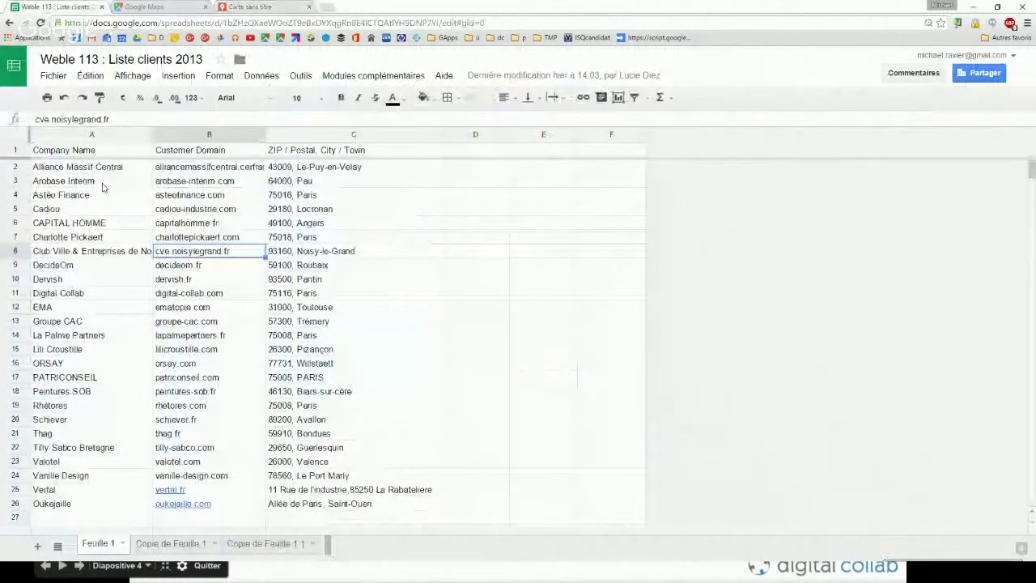
pyautogui.moveTo(190, 195); pyautogui.dragTo(217, 450)
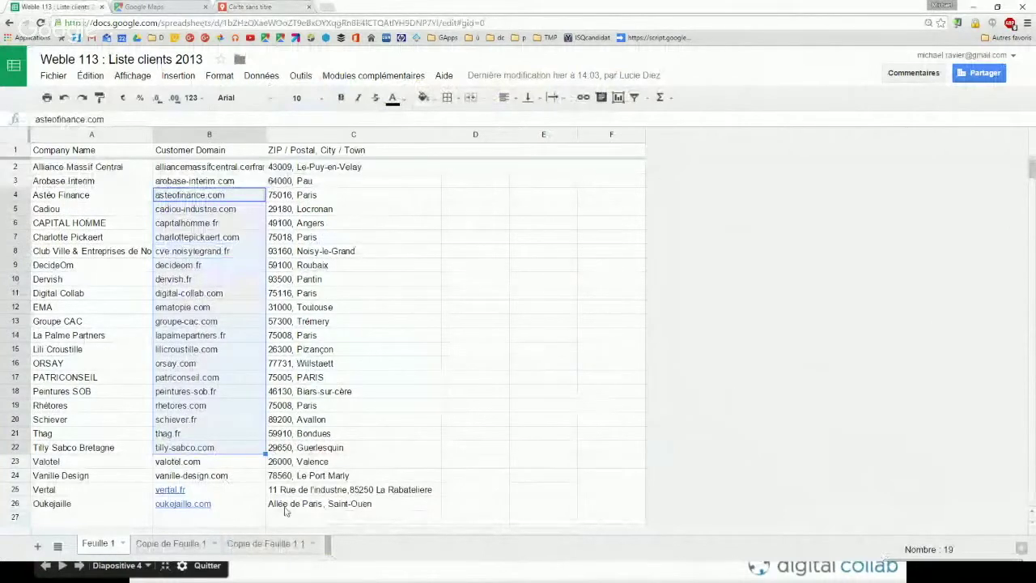
pyautogui.moveTo(328, 168); pyautogui.dragTo(354, 316)
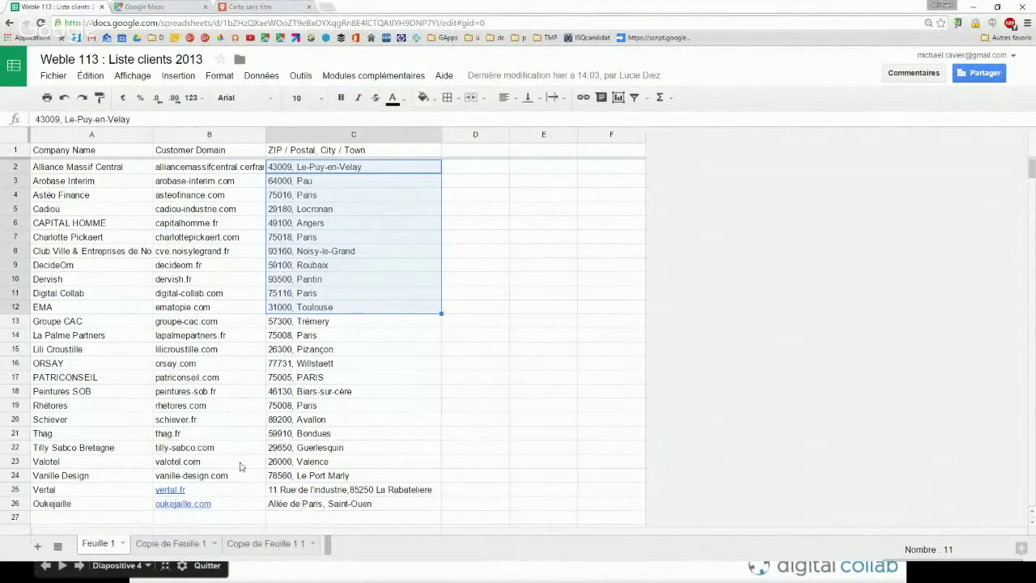
pyautogui.click(316, 503)
pyautogui.click(315, 493)
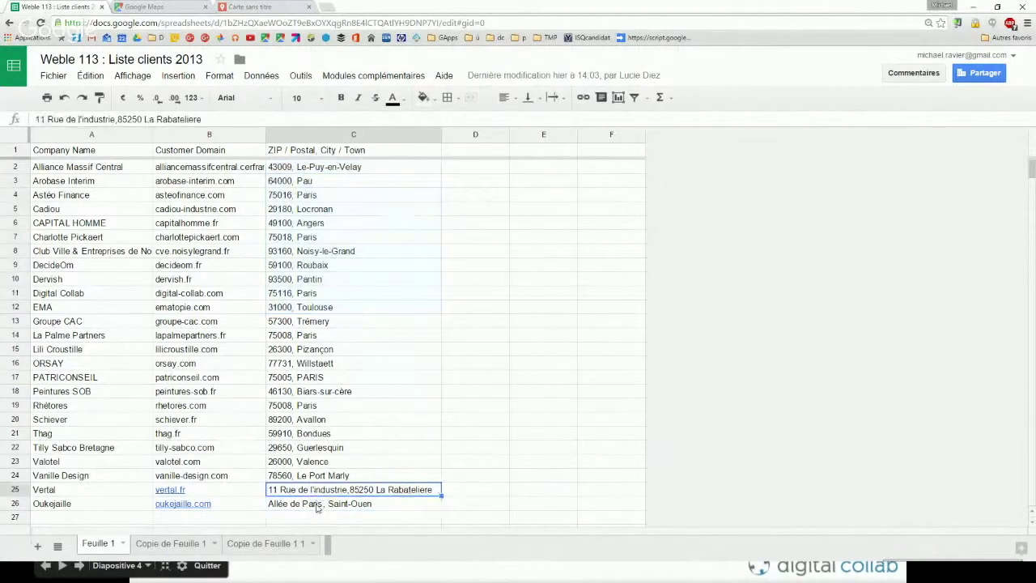
pyautogui.click(450, 480)
# - Search Google Drive for "weble 113" from the map's import dialog and choose the Weble 113 : Liste clients 2013 spreadsheet
pyautogui.hotkey('ctrl', '3')
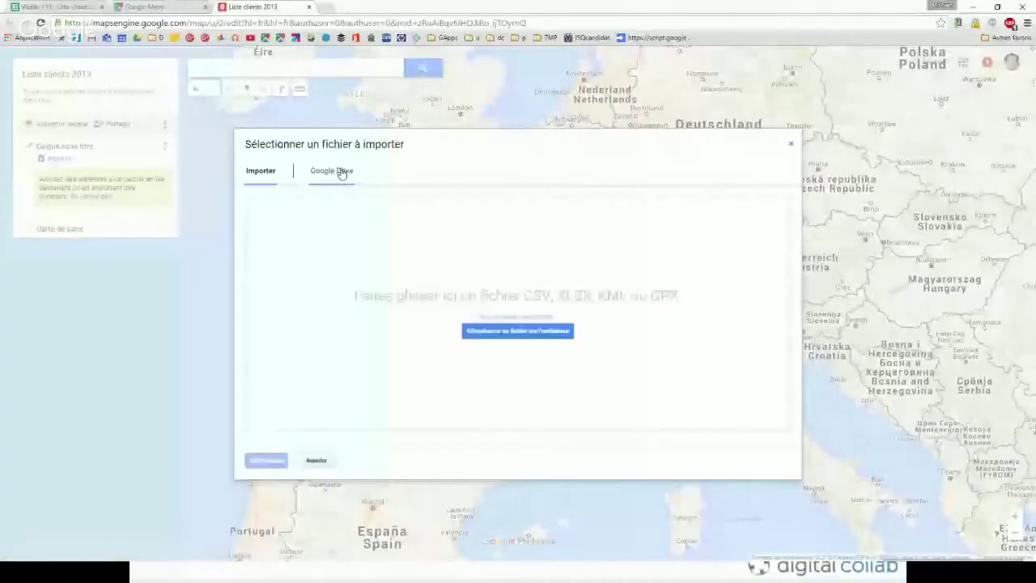
pyautogui.click(335, 174)
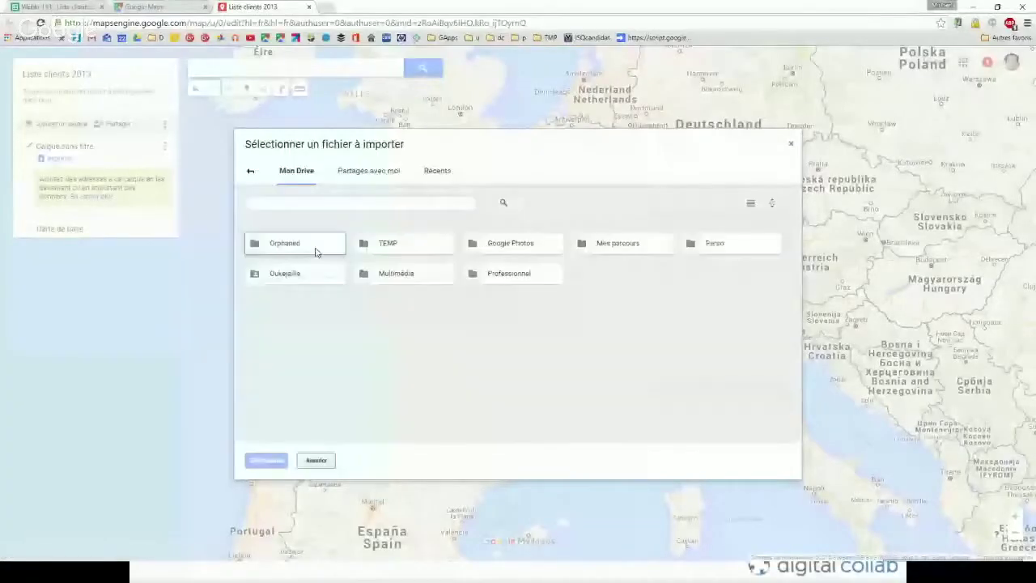
pyautogui.click(275, 200)
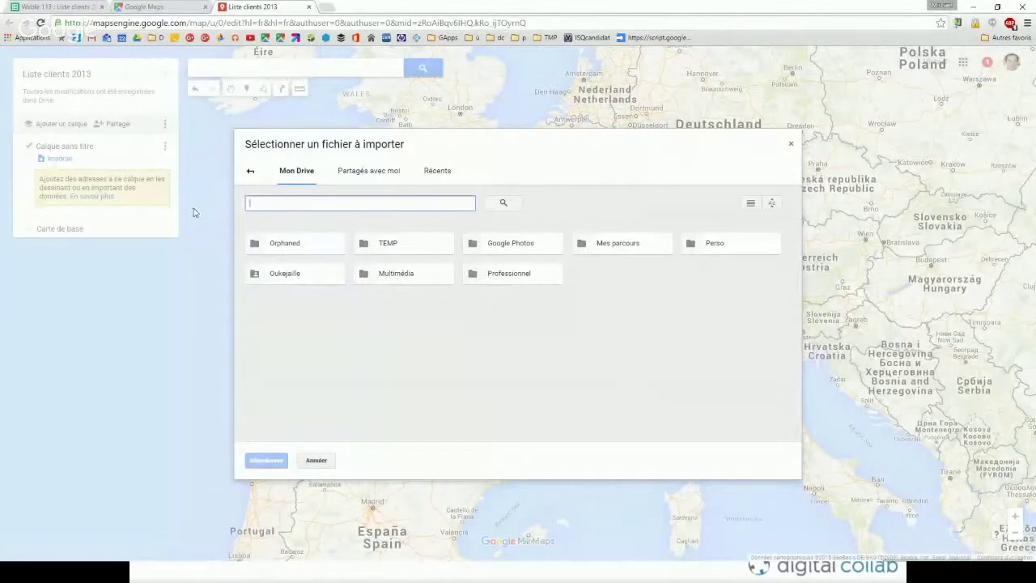
pyautogui.write('weble 113')
pyautogui.press('Return')
pyautogui.click(398, 282)
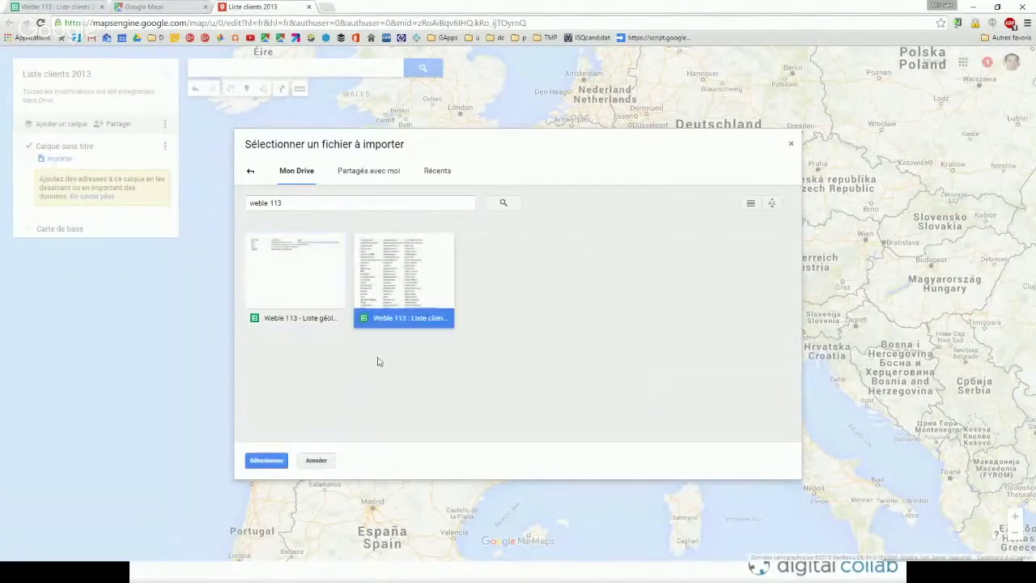
pyautogui.click(267, 461)
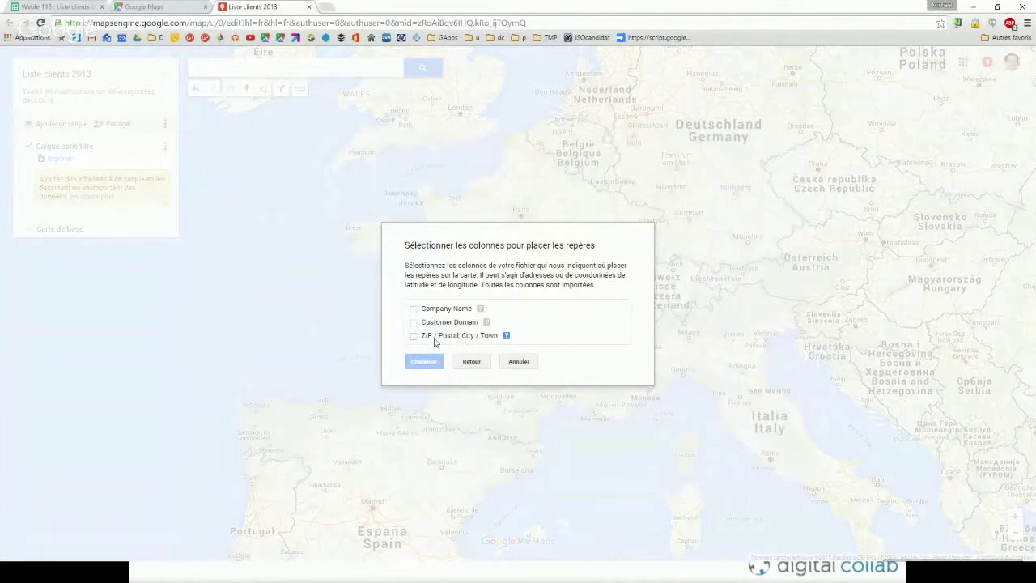
# - Position the imported markers by the ZIP / Postal, City / Town column and title them by Company Name
pyautogui.click(413, 337)
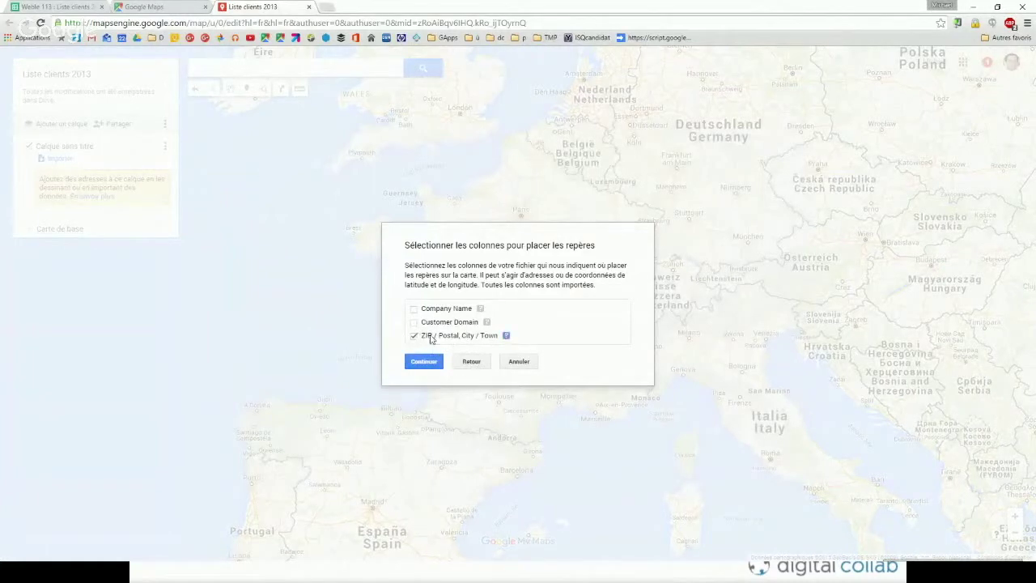
pyautogui.click(73, 8)
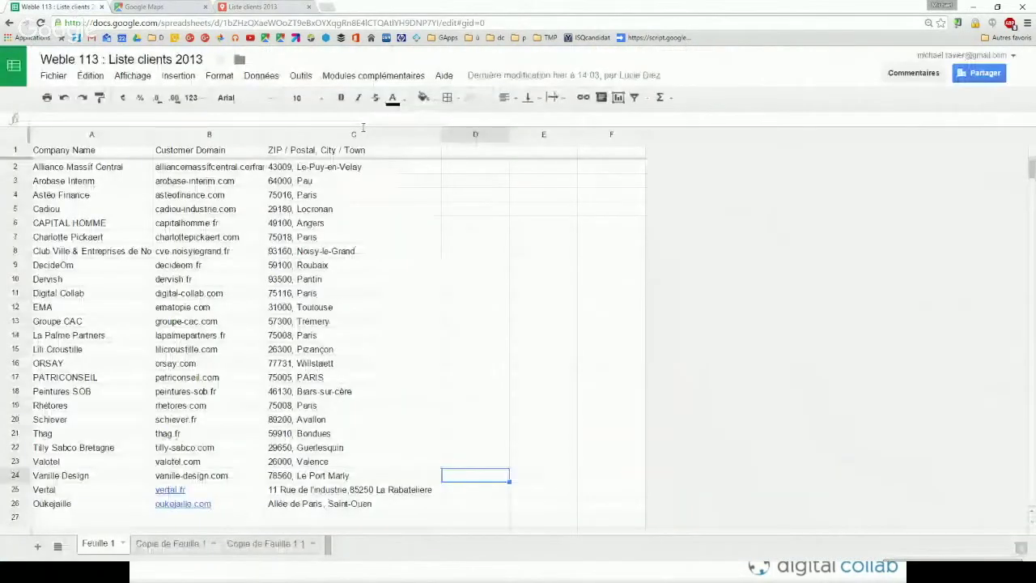
pyautogui.click(253, 7)
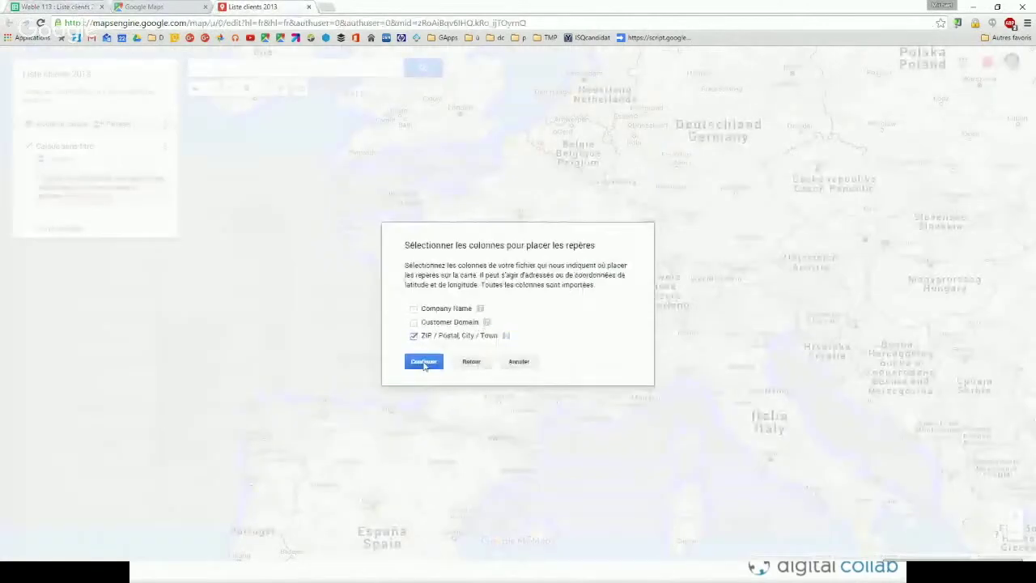
pyautogui.click(424, 363)
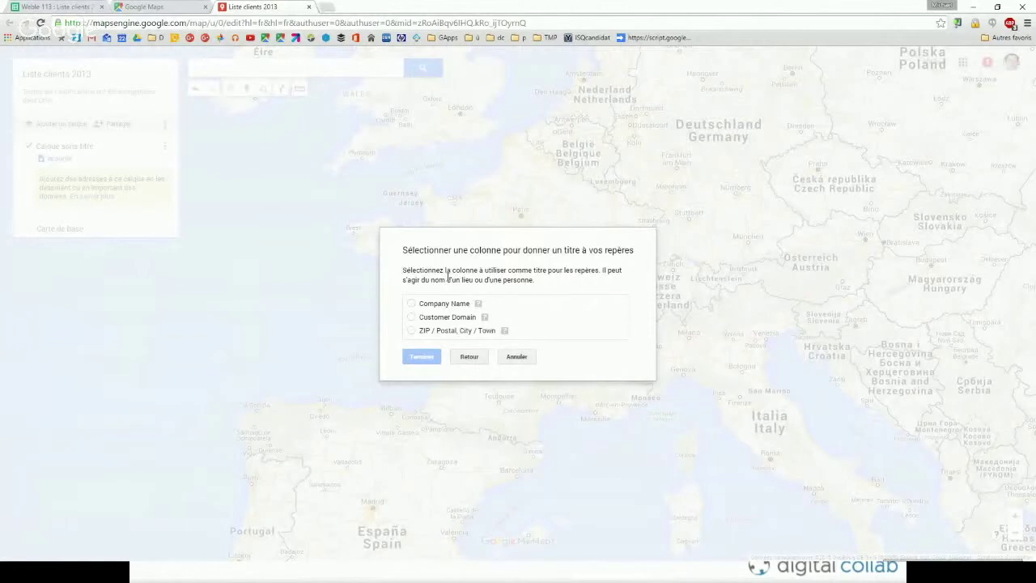
pyautogui.click(413, 304)
pyautogui.click(425, 354)
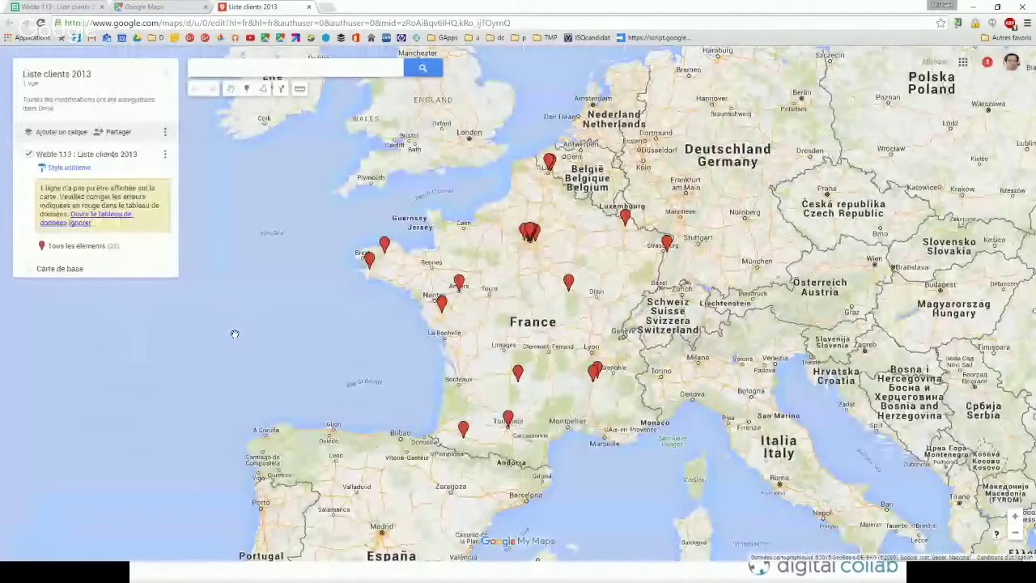
# - Examine the imported client markers across France and around Paris
pyautogui.moveTo(532, 258); pyautogui.dragTo(503, 232)
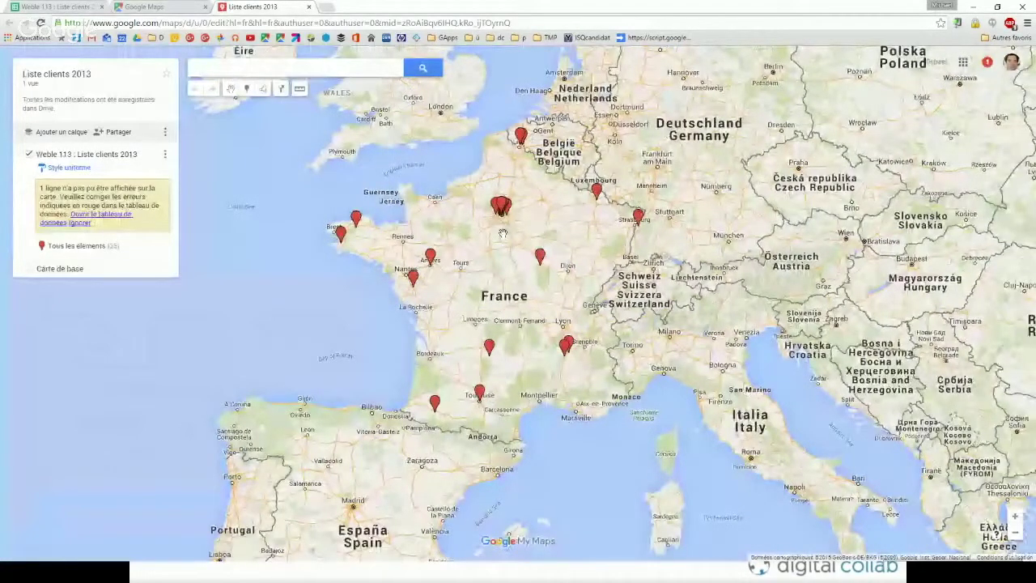
pyautogui.scroll(3, 503, 233)
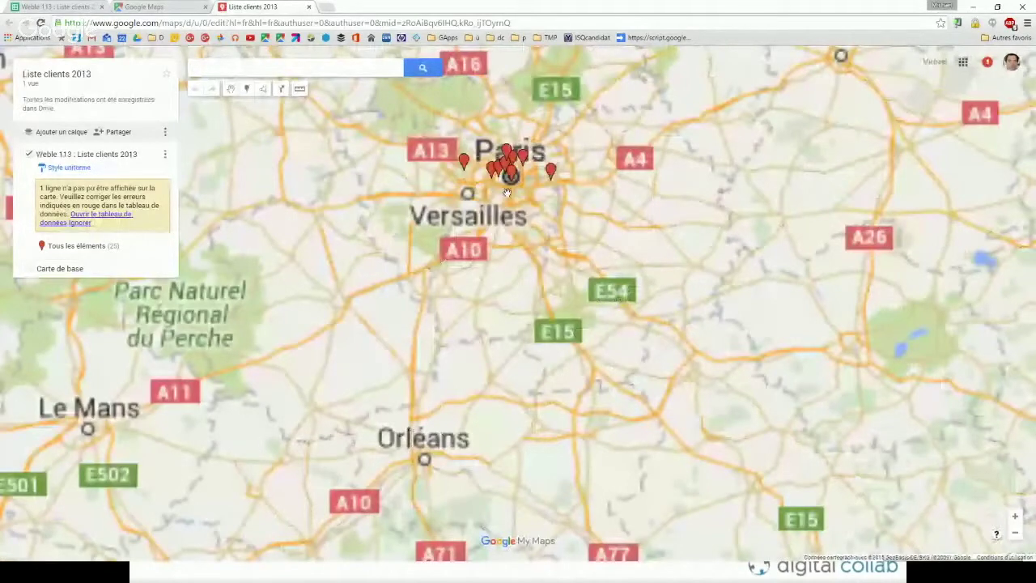
pyautogui.scroll(4, 506, 192)
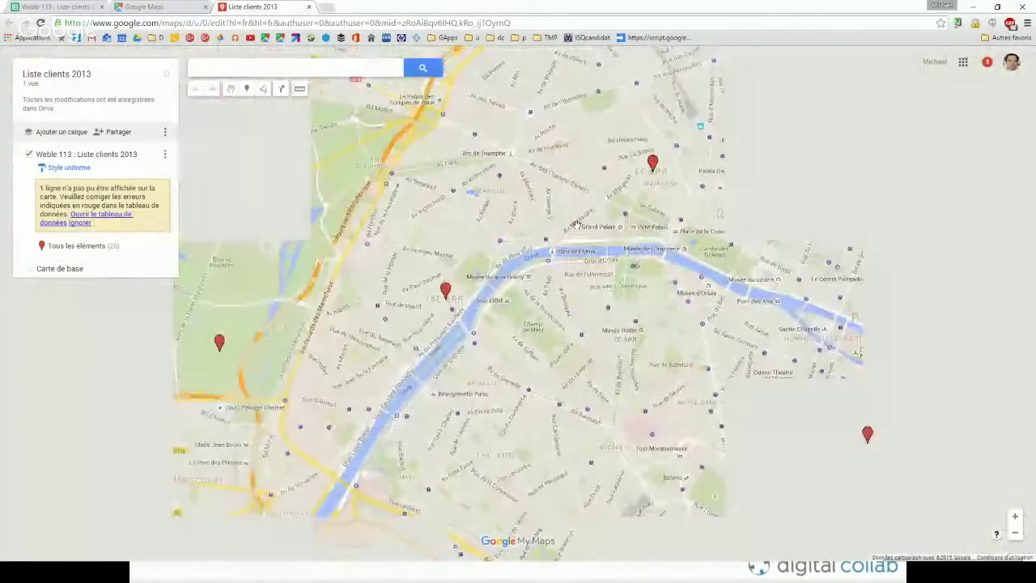
pyautogui.scroll(-3, 576, 225)
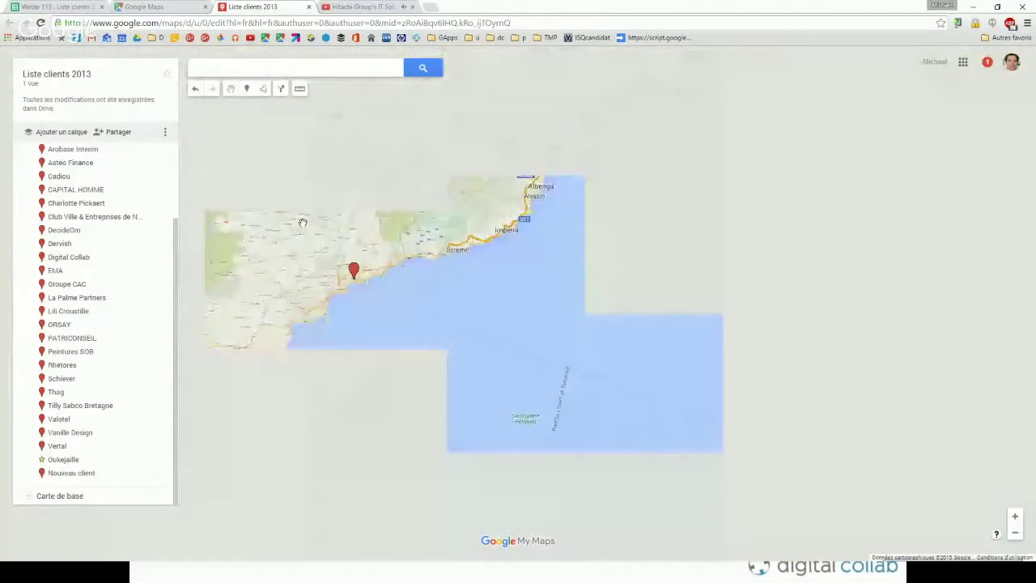
# - Add a driving route in Paris from the client marker near La Madeleine to the PATRICONSEIL marker in the 5th arrondissement
pyautogui.moveTo(303, 223); pyautogui.dragTo(344, 292)
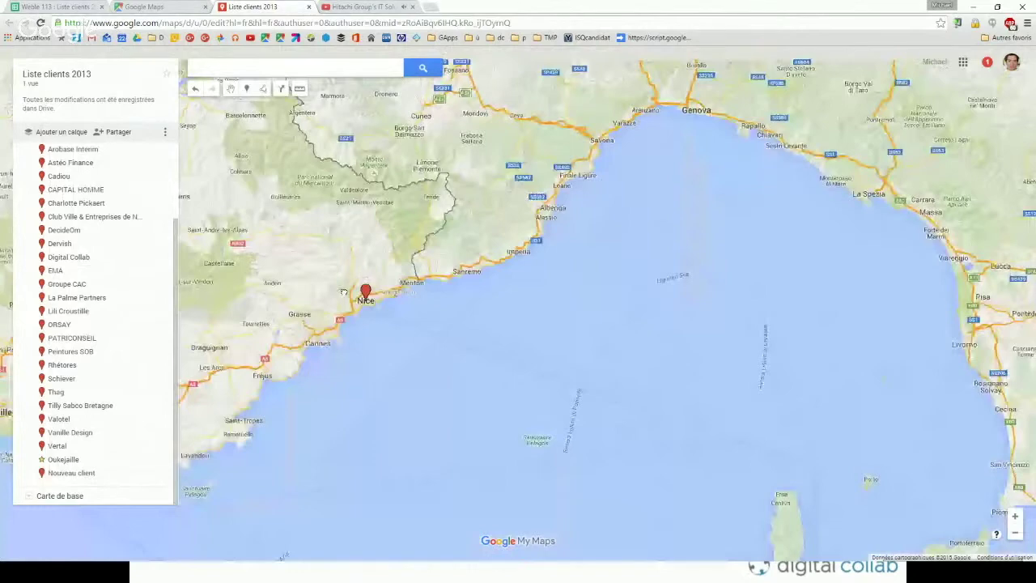
pyautogui.moveTo(344, 292); pyautogui.dragTo(473, 413)
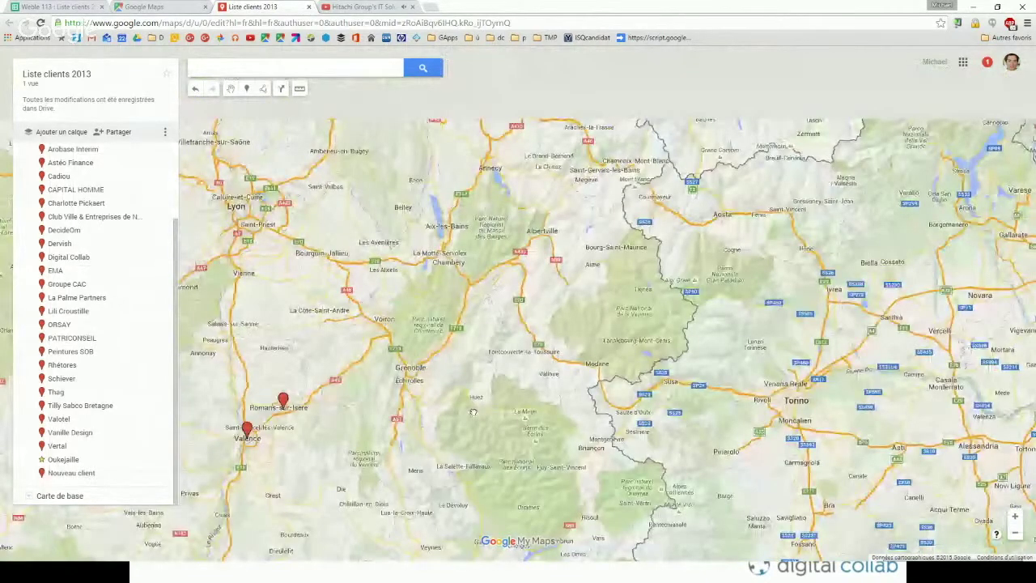
pyautogui.scroll(-2, 474, 413)
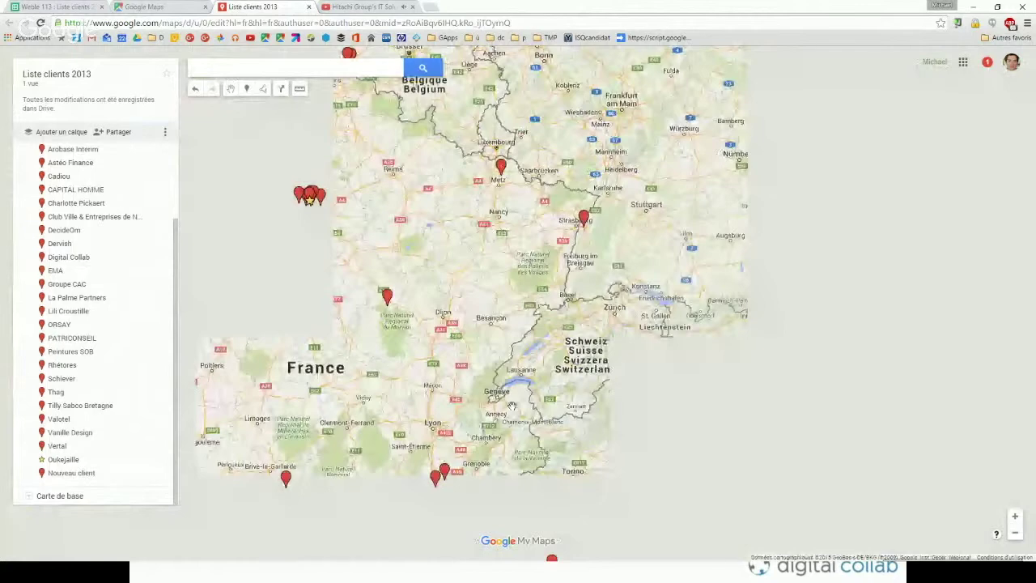
pyautogui.moveTo(512, 404); pyautogui.dragTo(601, 408)
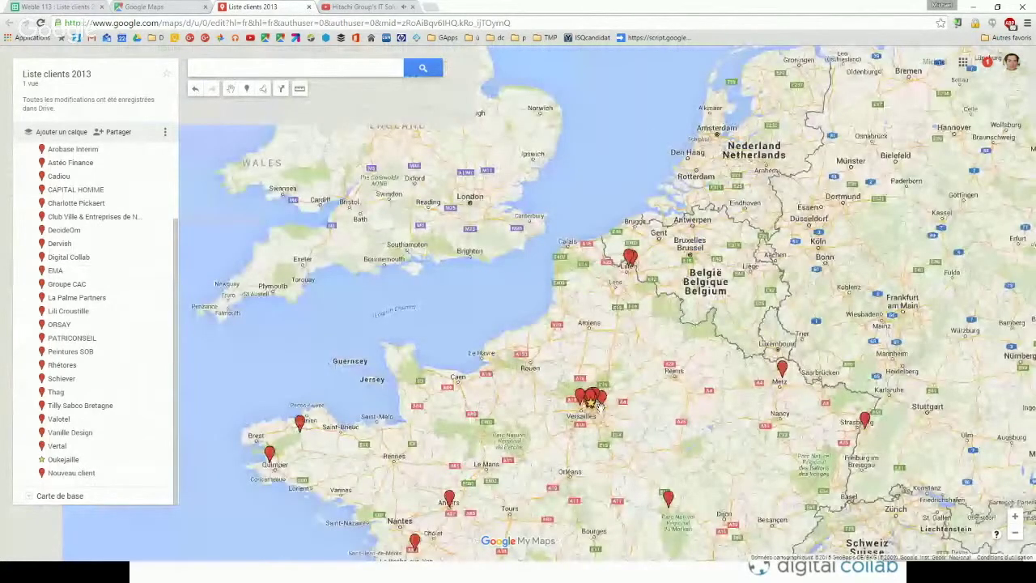
pyautogui.scroll(5, 601, 408)
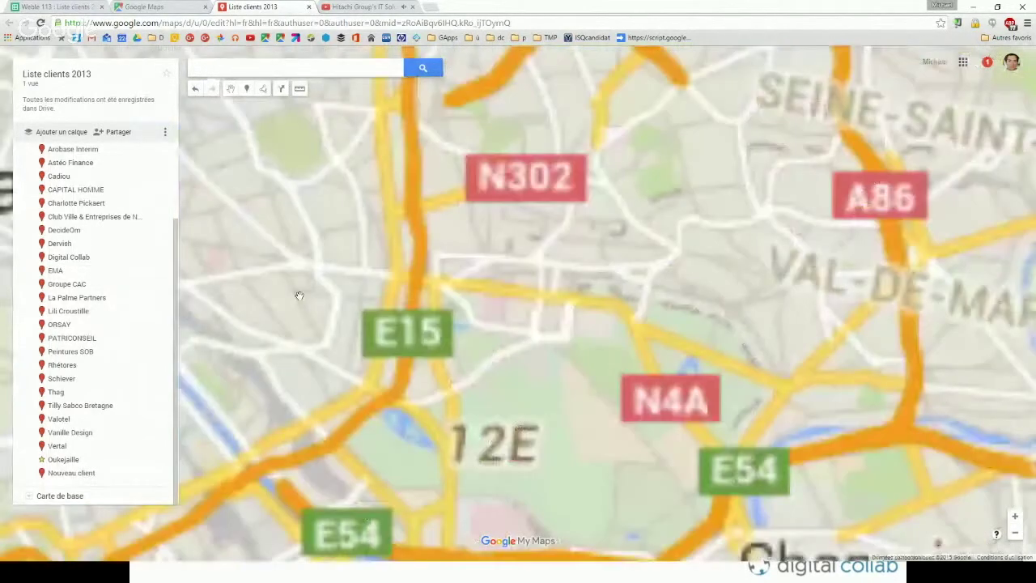
pyautogui.moveTo(300, 296); pyautogui.dragTo(518, 268)
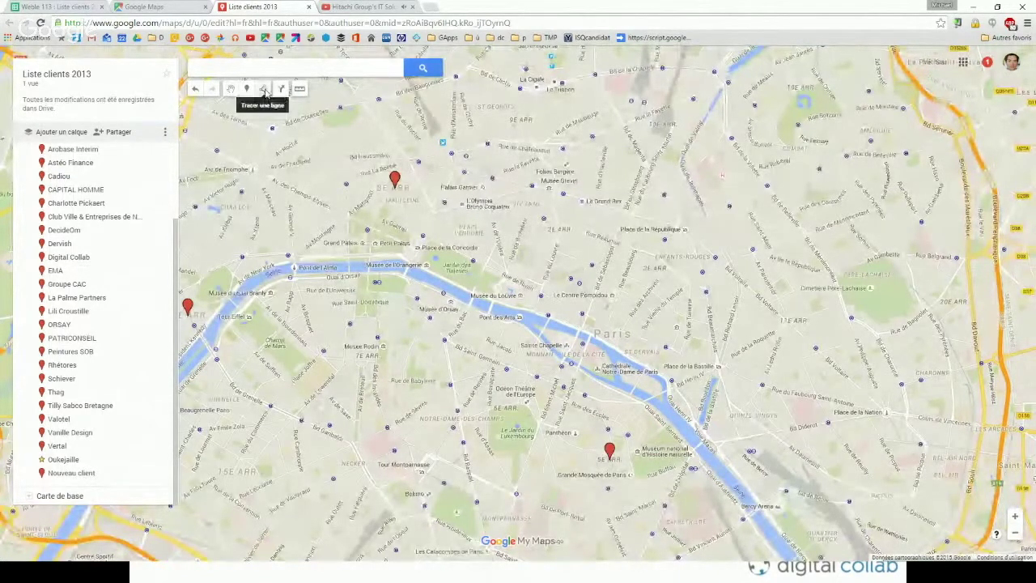
pyautogui.click(264, 91)
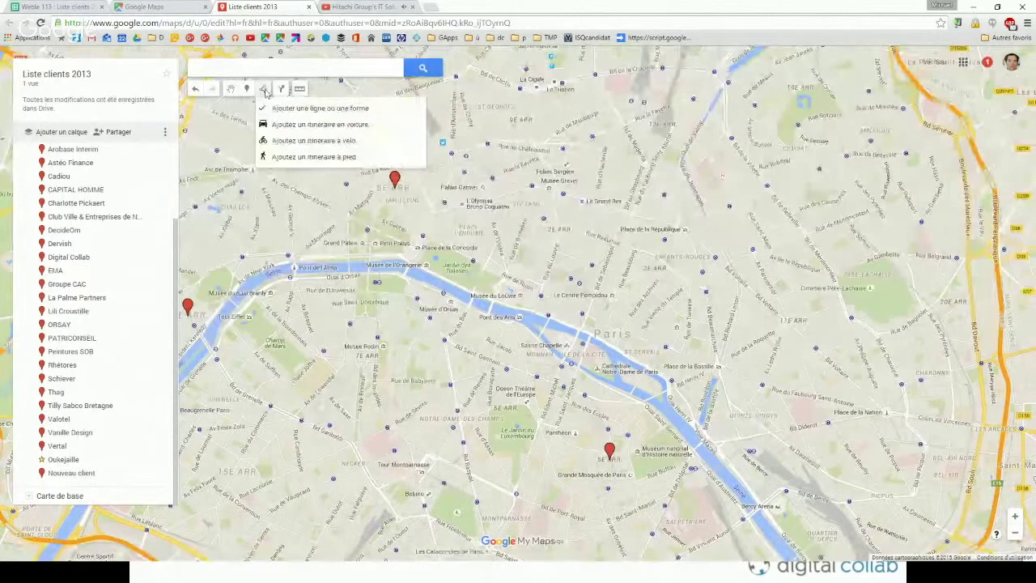
pyautogui.click(329, 126)
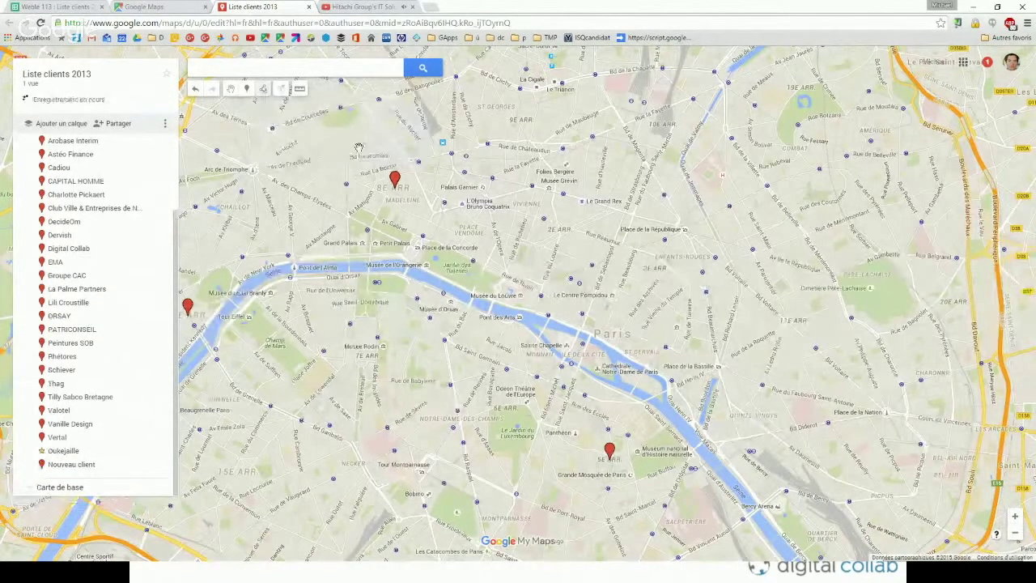
pyautogui.click(397, 197)
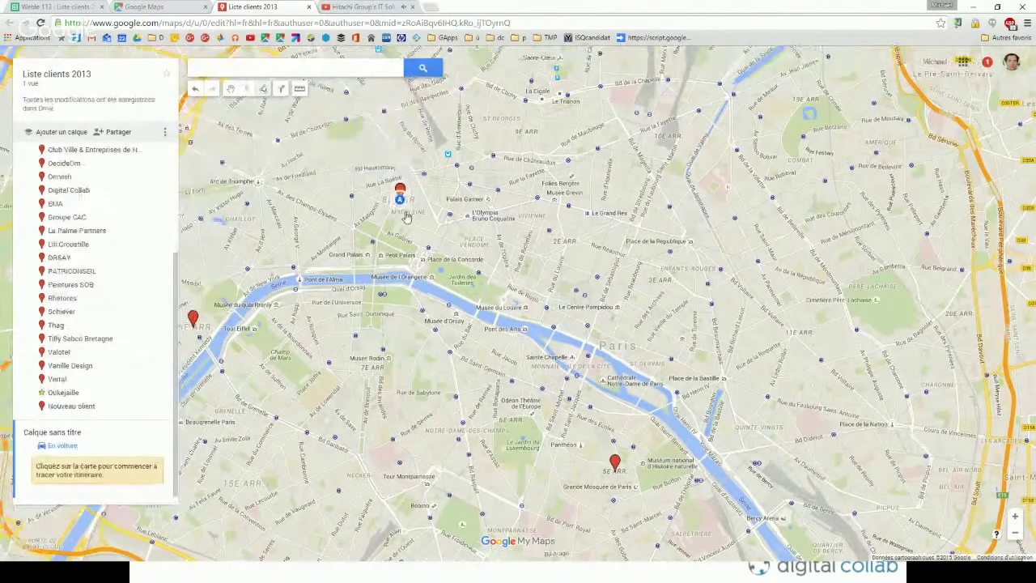
pyautogui.click(615, 467)
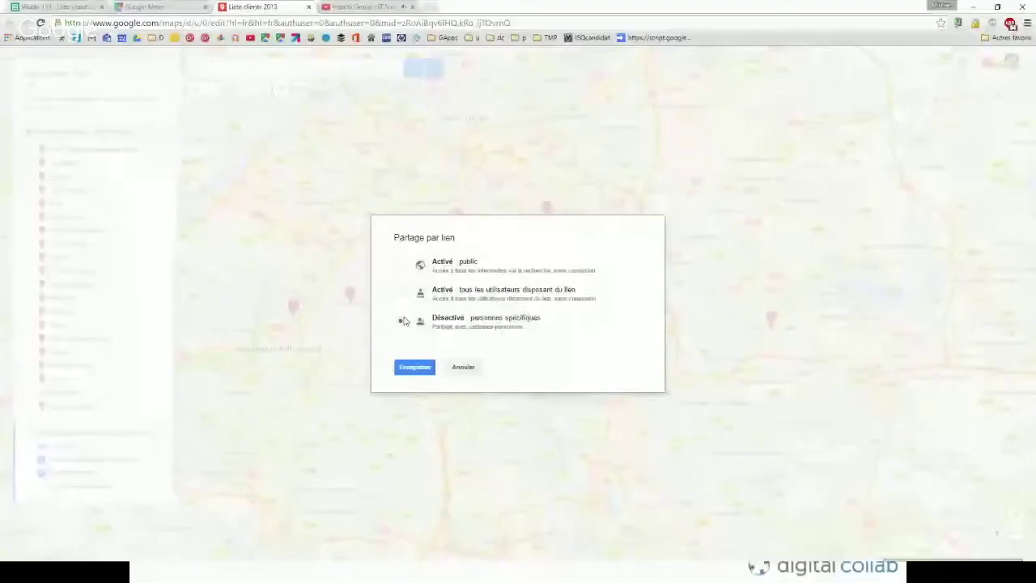
# - Set the map's link sharing to "Activé : public" with "Lecture" access for everyone and save it
pyautogui.click(401, 295)
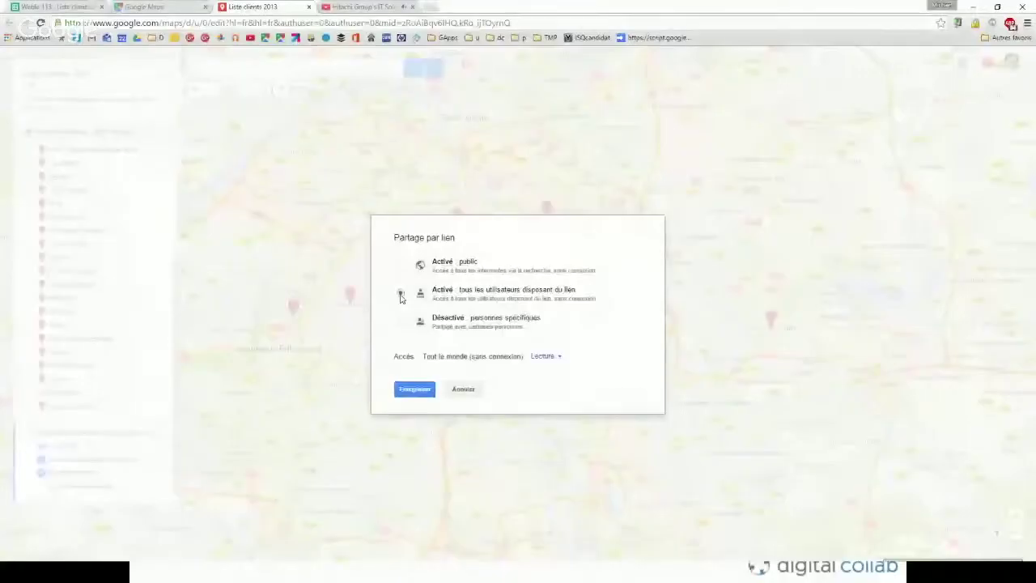
pyautogui.click(400, 264)
pyautogui.click(401, 293)
pyautogui.click(403, 267)
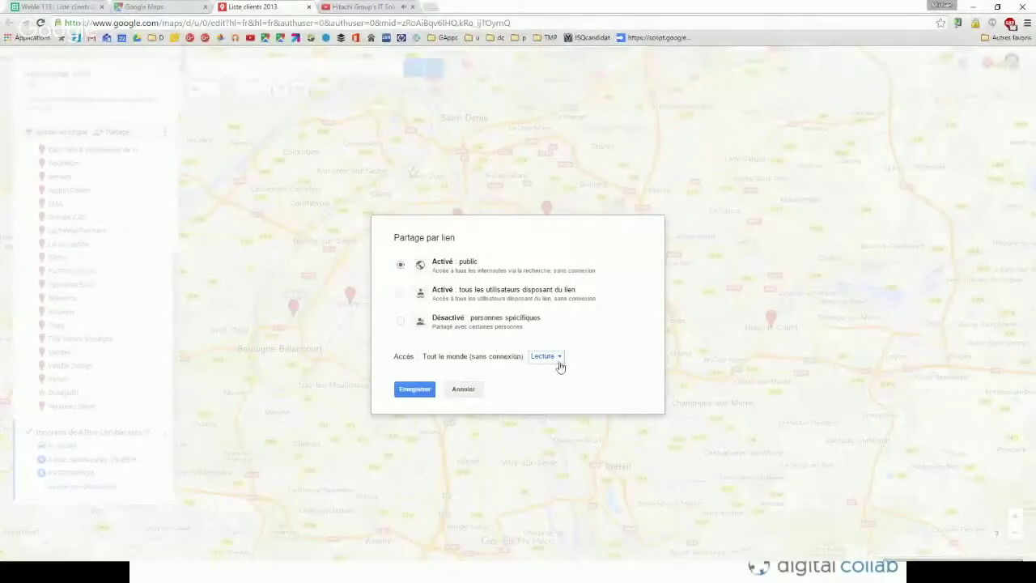
pyautogui.click(414, 391)
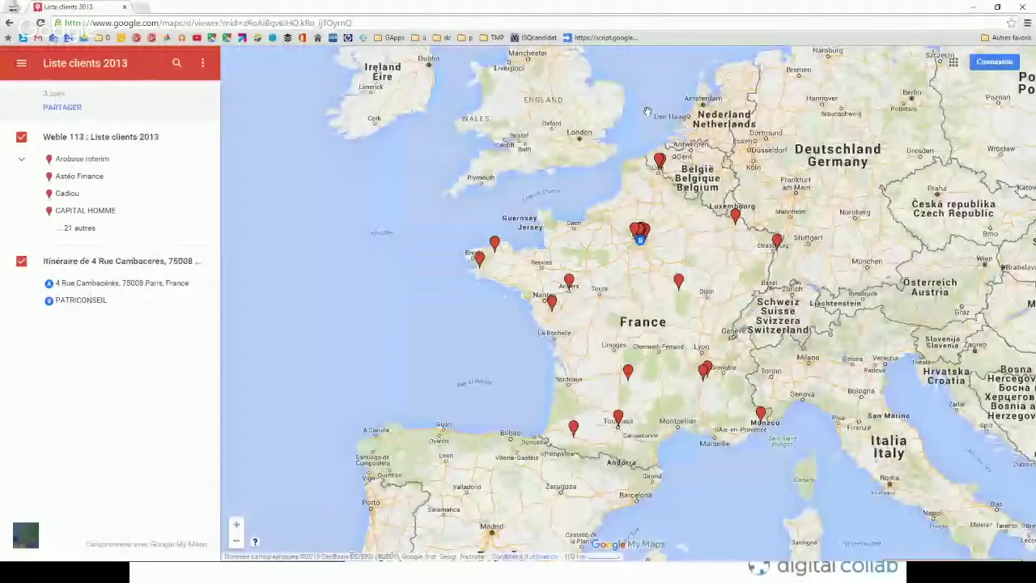
# - Expand the full client list of the Weble 113 : Liste clients 2013 layer in the shared map's viewer
pyautogui.click(79, 229)
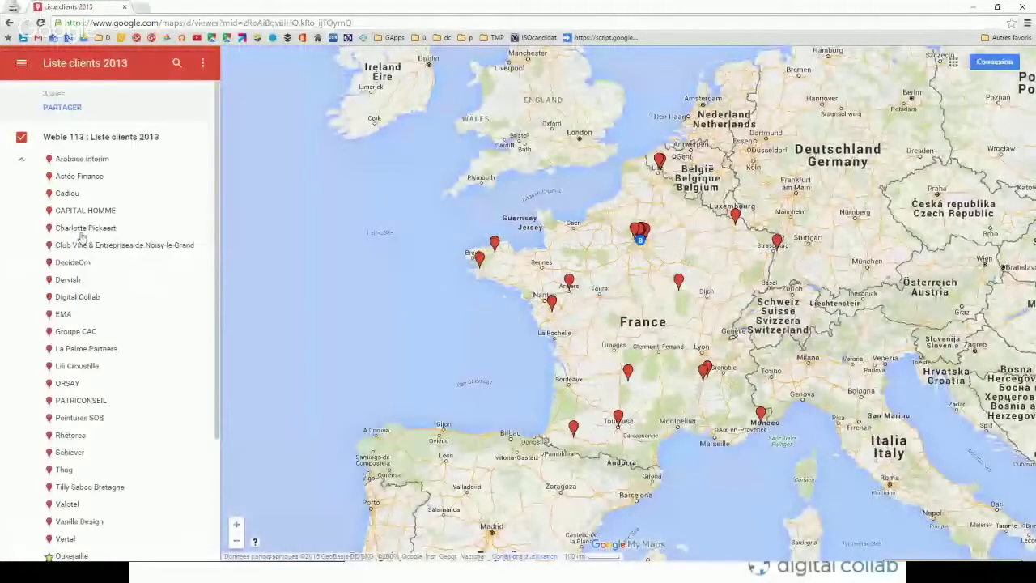